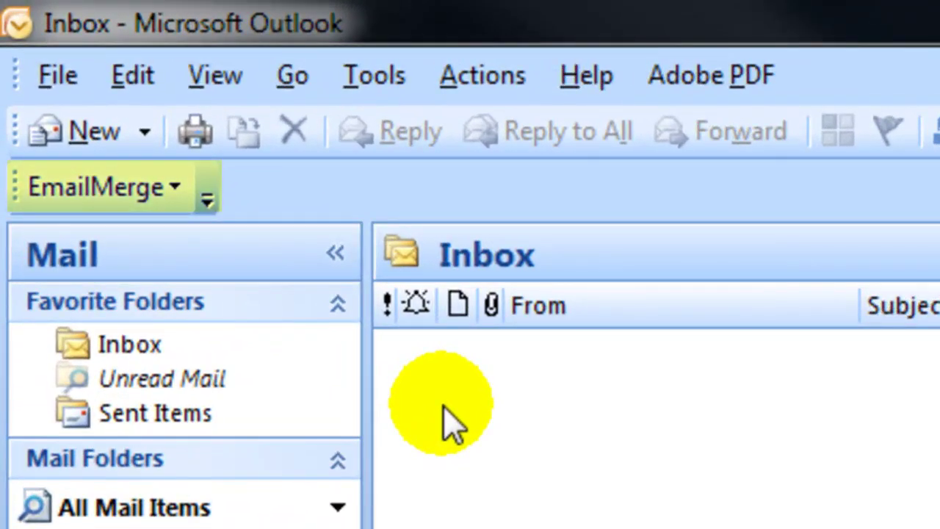
- Launch the EmailMerge Pro wizard and choose the Newsletter 1 (Red/Blue) template
{"action": "left_click", "coordinate": [103, 185]}
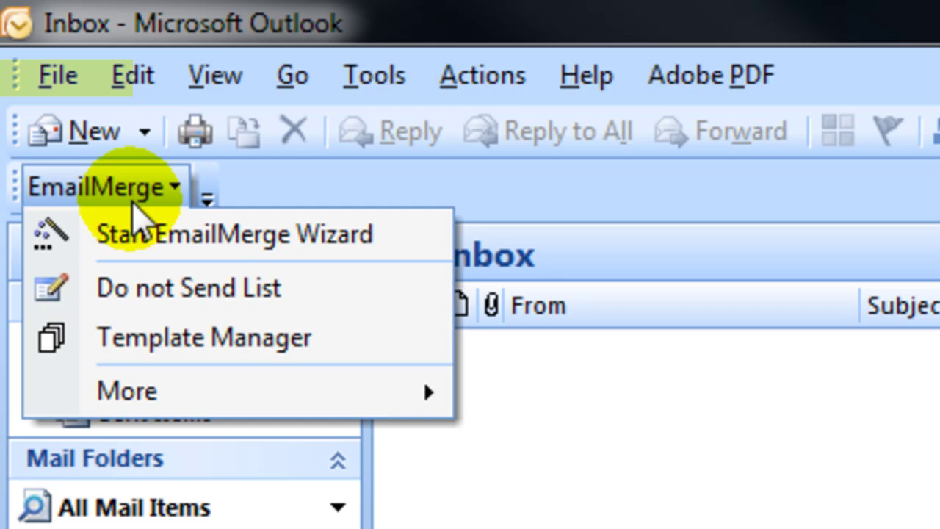
{"action": "left_click", "coordinate": [165, 237]}
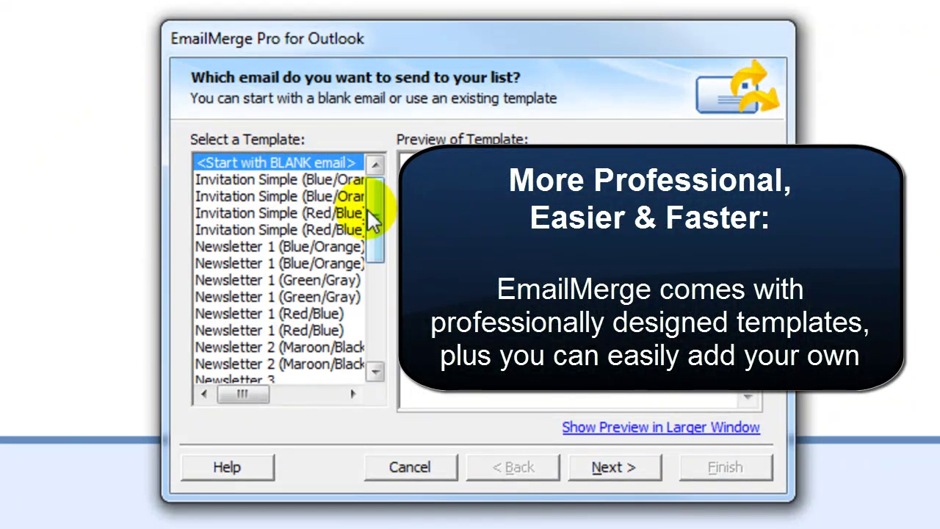
{"action": "mouse_move", "coordinate": [373, 219]}
{"action": "left_mouse_down"}
{"action": "mouse_move", "coordinate": [375, 338]}
{"action": "mouse_move", "coordinate": [373, 227]}
{"action": "left_mouse_up"}
{"action": "left_click", "coordinate": [327, 263]}
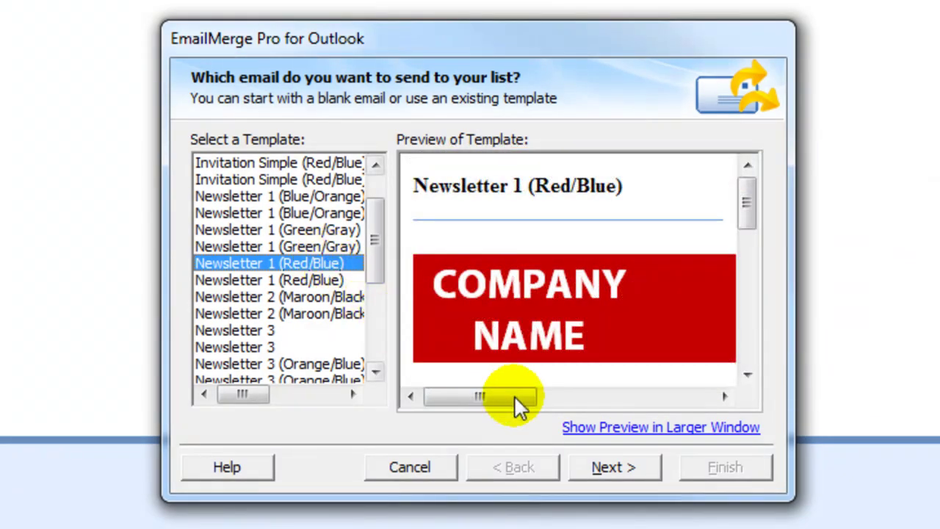
{"action": "left_click", "coordinate": [592, 467]}
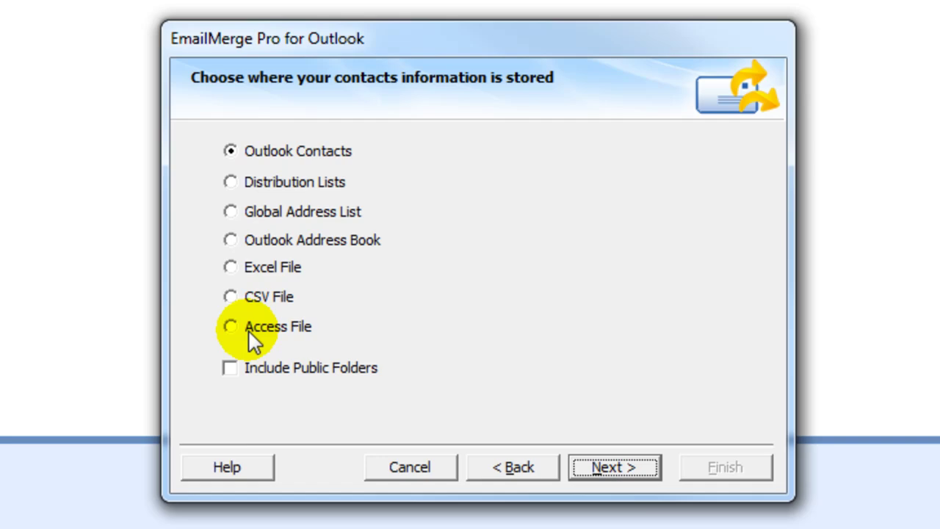
- Keep Outlook Contacts as the source and tick seven recipients, from ABC Company to Acme Materials
{"action": "left_click", "coordinate": [612, 471]}
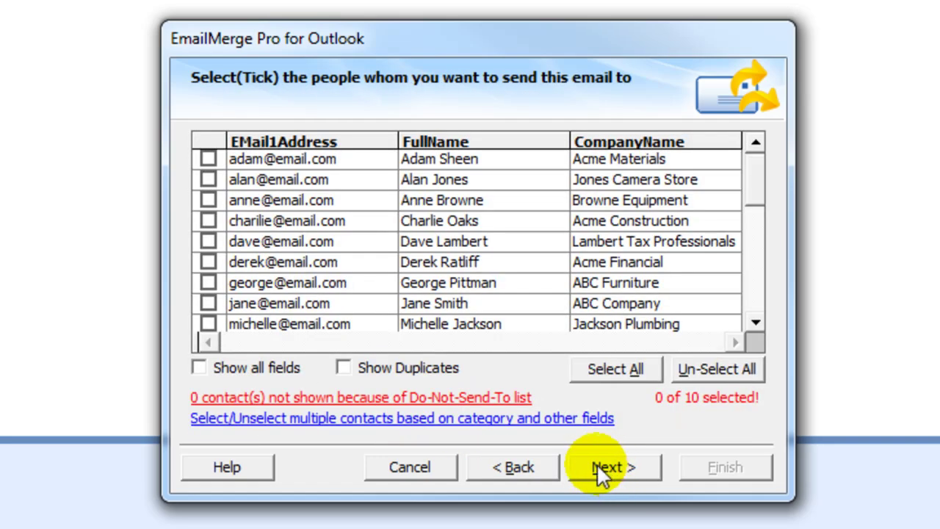
{"action": "left_click", "coordinate": [208, 303]}
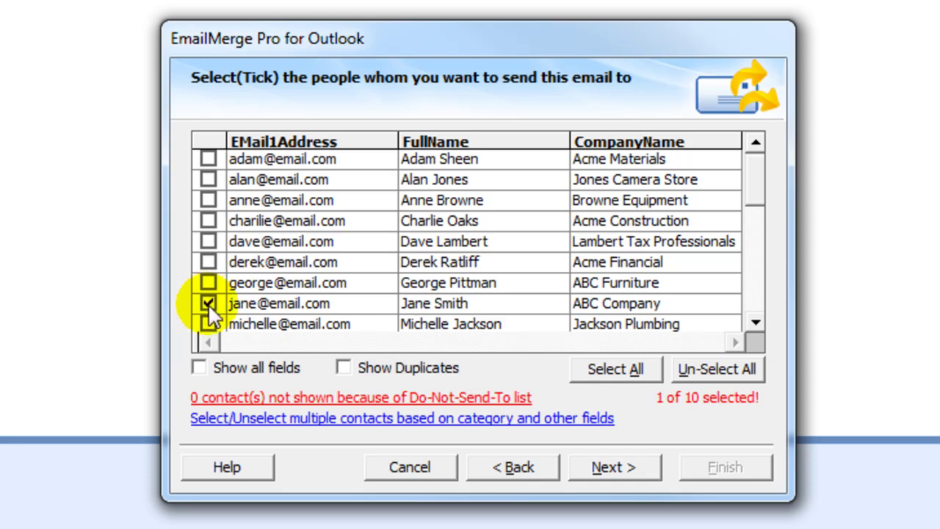
{"action": "left_click", "coordinate": [208, 263]}
{"action": "left_click", "coordinate": [208, 241]}
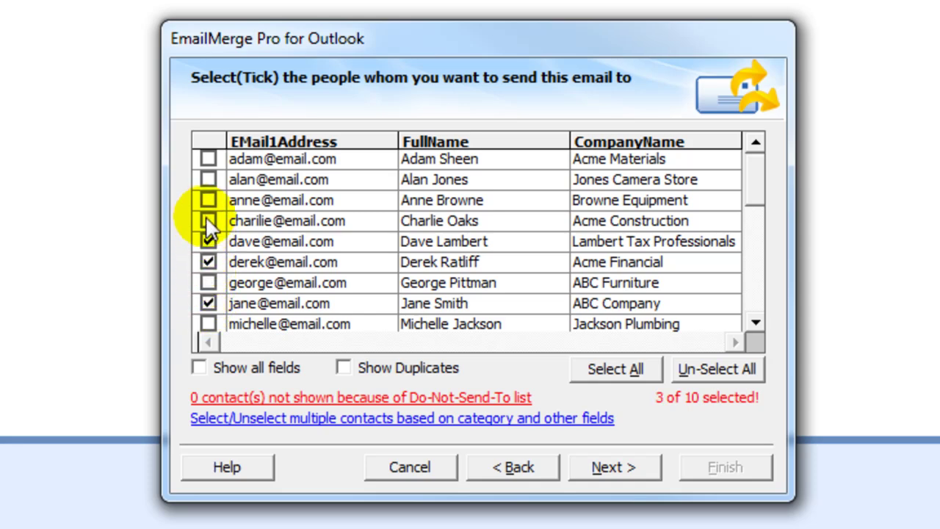
{"action": "left_click", "coordinate": [208, 221]}
{"action": "left_click", "coordinate": [208, 201]}
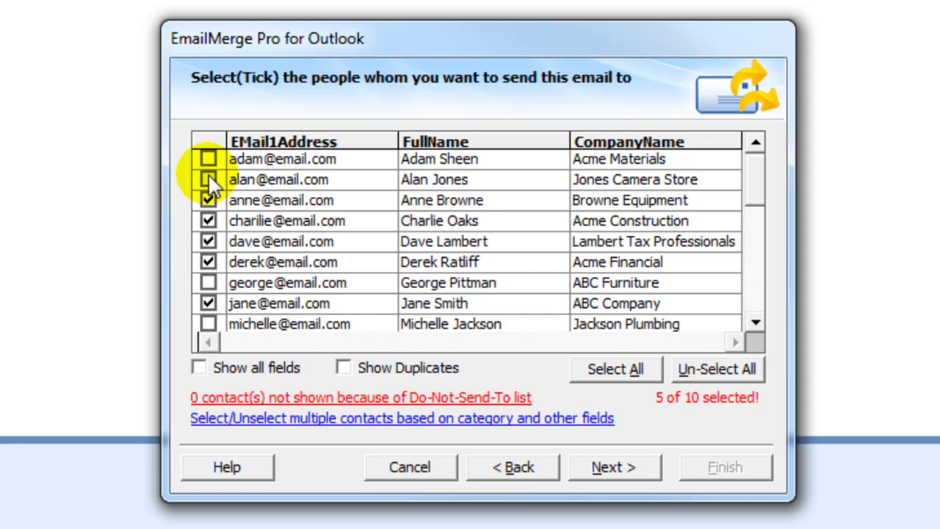
{"action": "left_click", "coordinate": [208, 180]}
{"action": "left_click", "coordinate": [208, 160]}
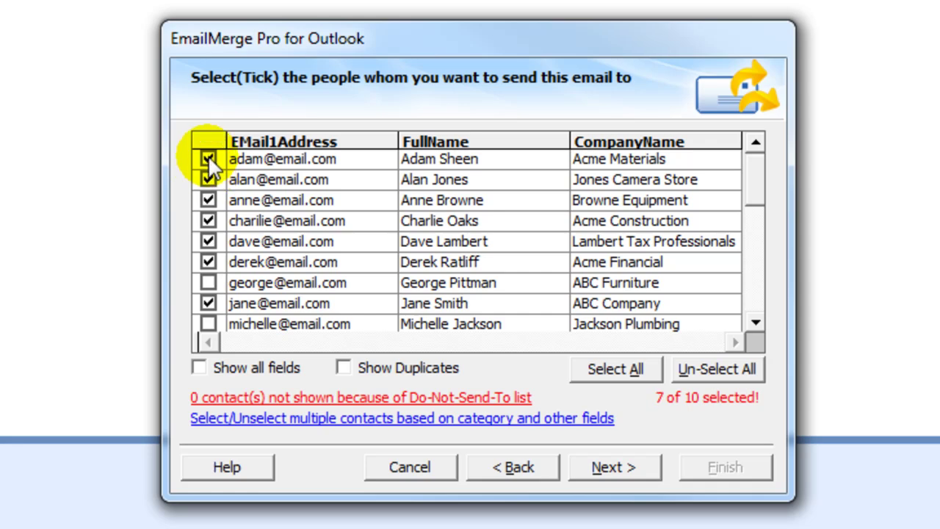
- Sort the contact list by email, then full name, then company name ascending
{"action": "left_click", "coordinate": [271, 139]}
{"action": "left_click", "coordinate": [271, 140]}
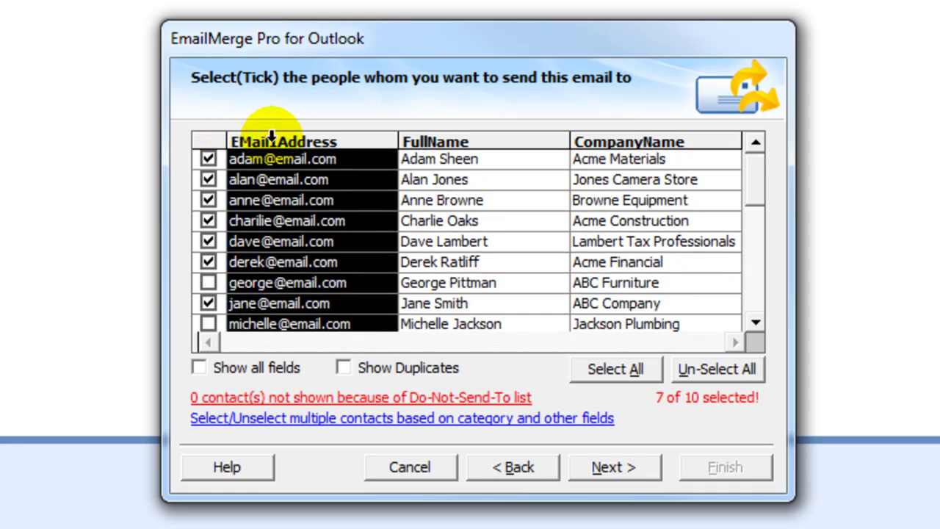
{"action": "left_click", "coordinate": [455, 142]}
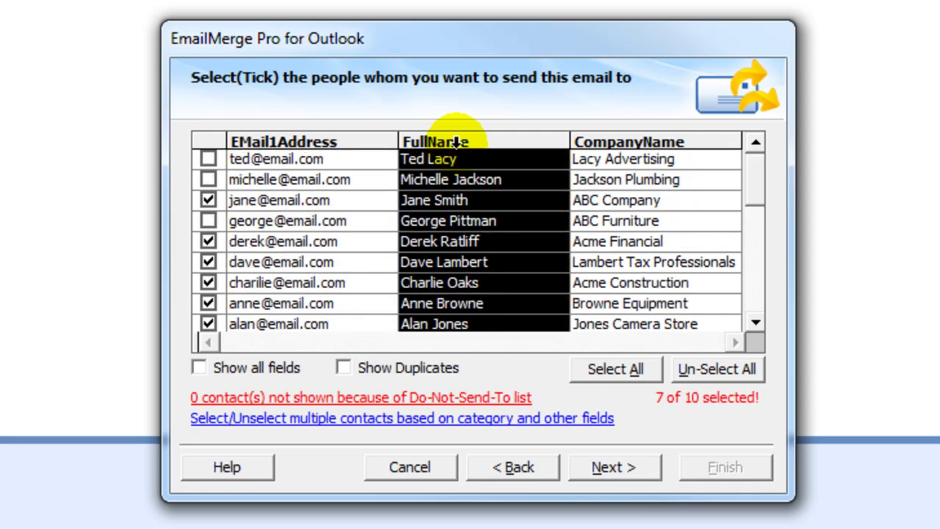
{"action": "left_click", "coordinate": [456, 142]}
{"action": "left_click", "coordinate": [639, 142]}
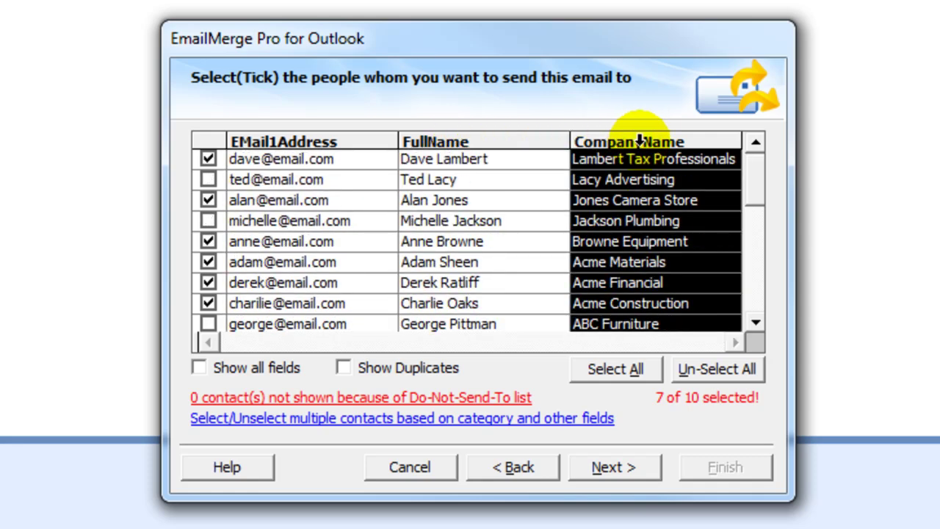
{"action": "left_click", "coordinate": [639, 141]}
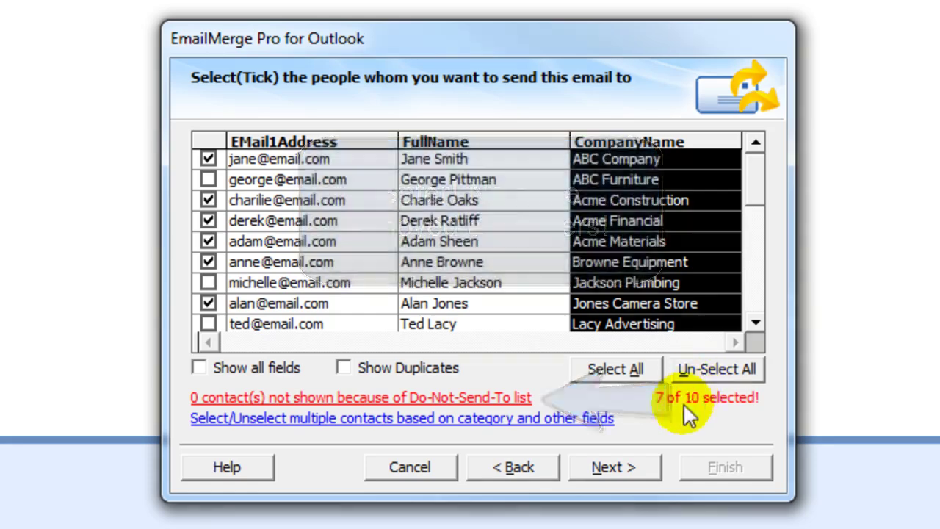
- Add the selected recipients to the Prospects category
{"action": "left_click", "coordinate": [634, 470]}
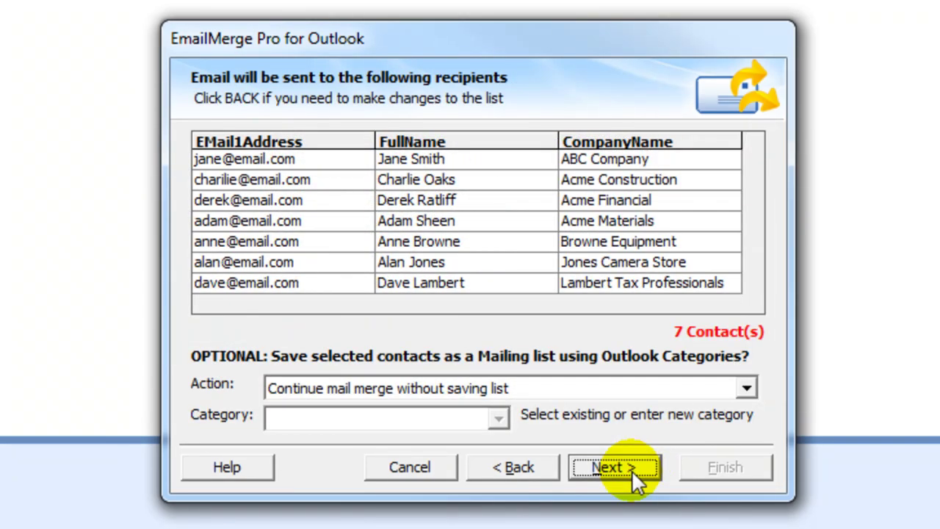
{"action": "left_click", "coordinate": [748, 388]}
{"action": "left_click", "coordinate": [703, 428]}
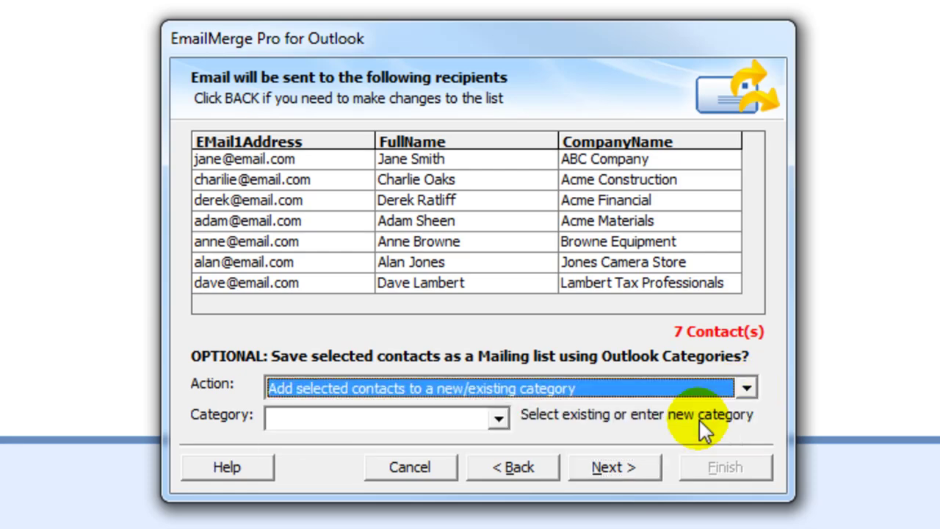
{"action": "left_click", "coordinate": [499, 418]}
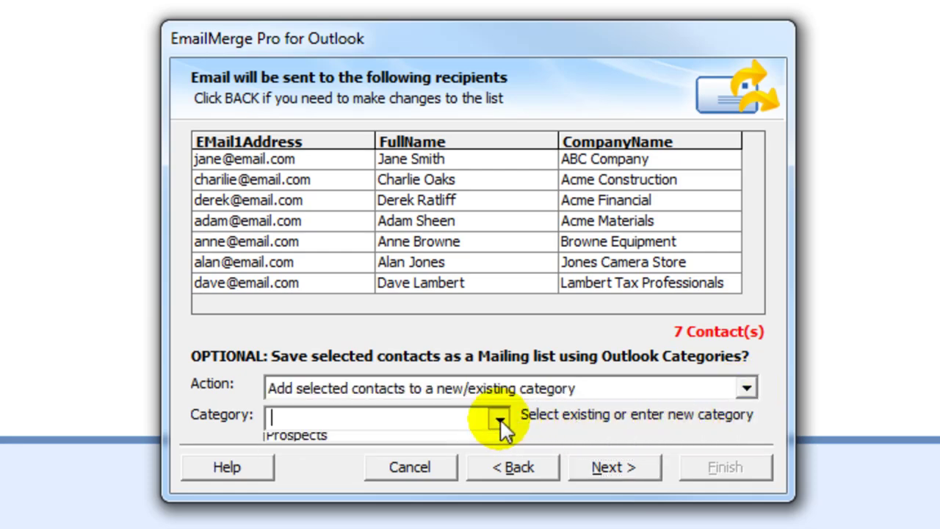
{"action": "left_click", "coordinate": [475, 435]}
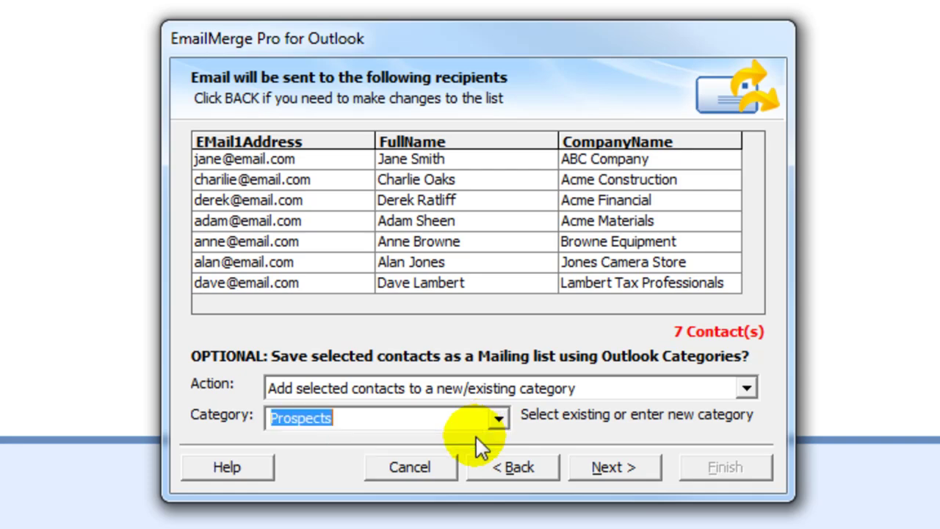
- Pass the empty-field rules and merged preview, then open the newsletter email for editing
{"action": "left_click", "coordinate": [606, 467]}
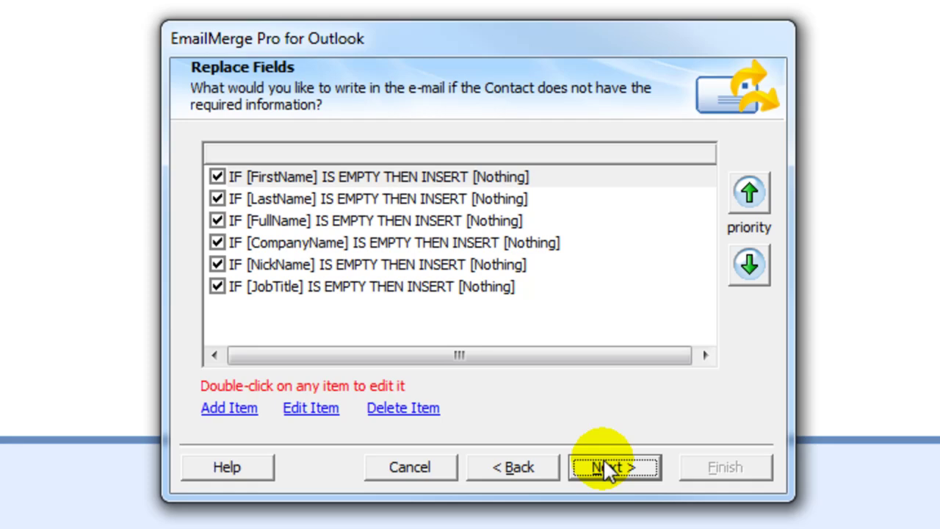
{"action": "left_click", "coordinate": [607, 467]}
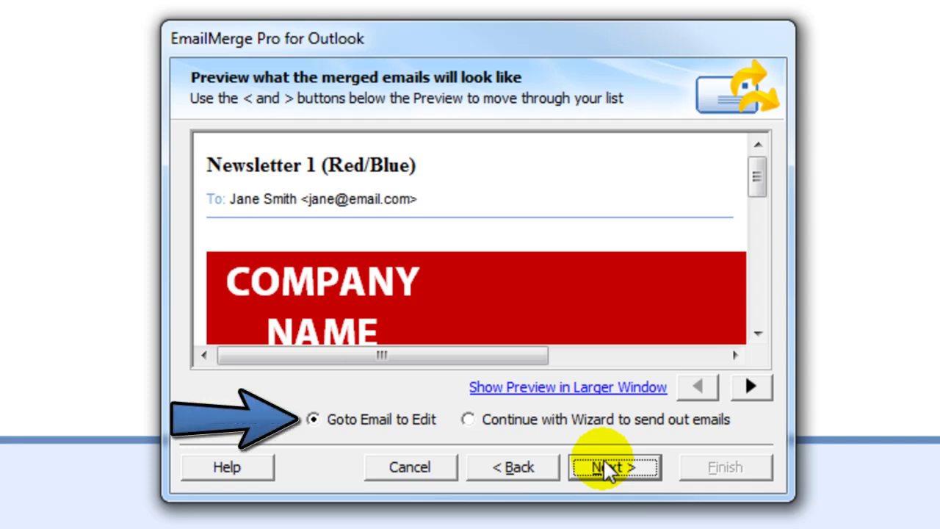
{"action": "left_click", "coordinate": [606, 467]}
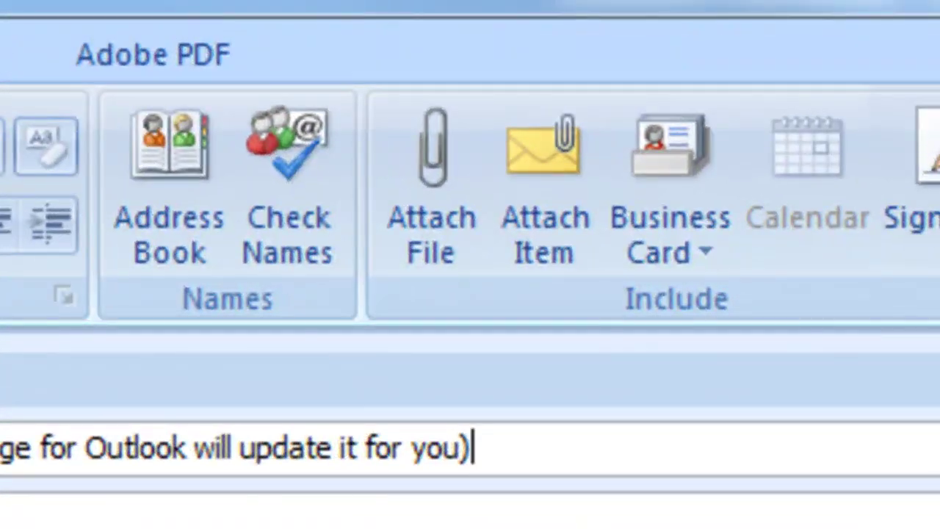
- Attach emmpro.png from the Documents > Demo folder to the message
{"action": "left_click", "coordinate": [441, 231]}
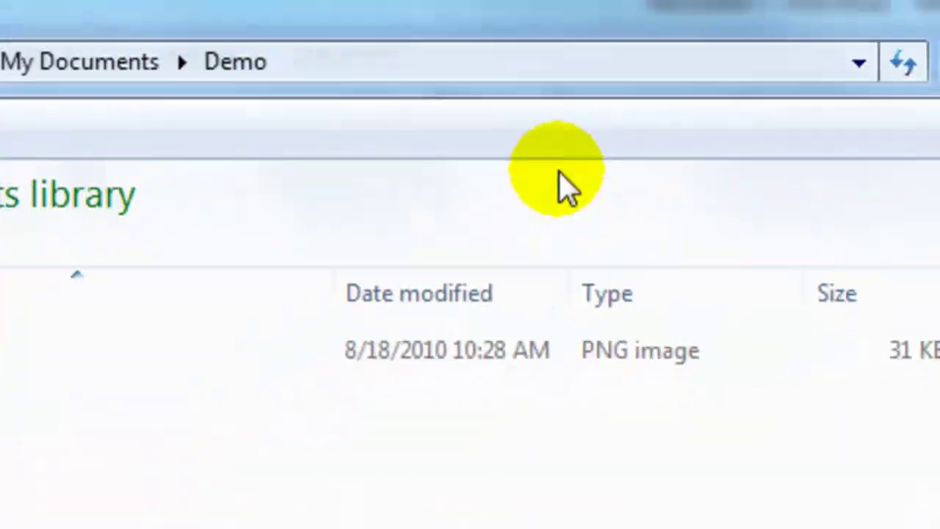
{"action": "double_click", "coordinate": [297, 243]}
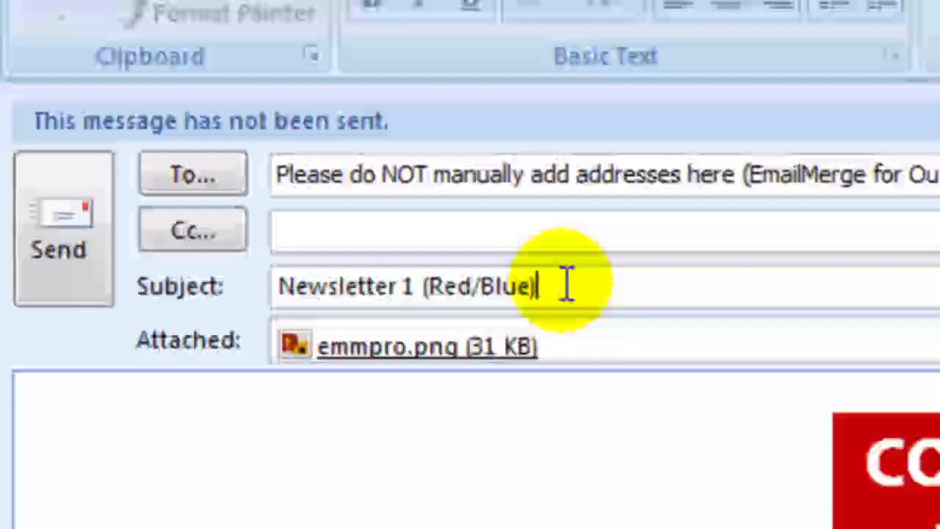
- Replace '1 (Red/Blue)' in the subject with 'For' and bring up the merge fields
{"action": "left_click_drag", "start_coordinate": [309, 296], "coordinate": [277, 297]}
{"action": "left_click_drag", "start_coordinate": [550, 283], "coordinate": [457, 284]}
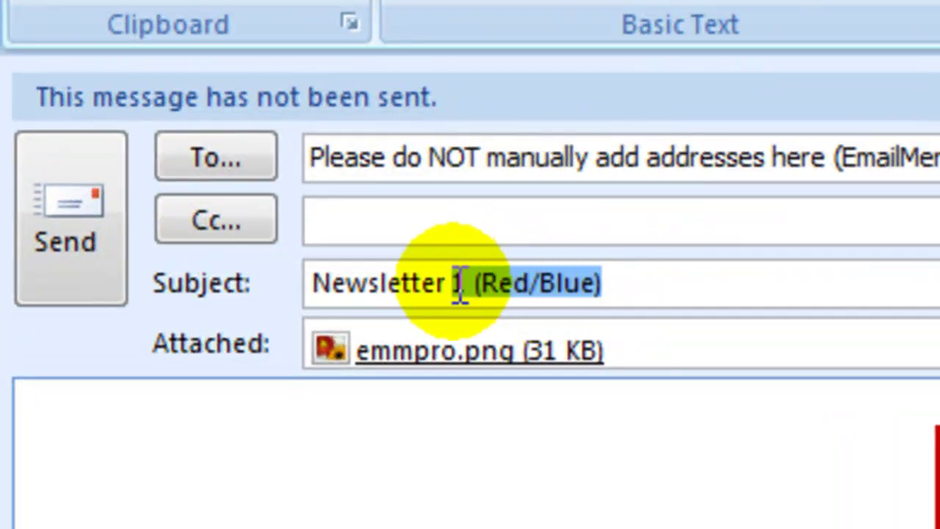
{"action": "type", "text": "For"}
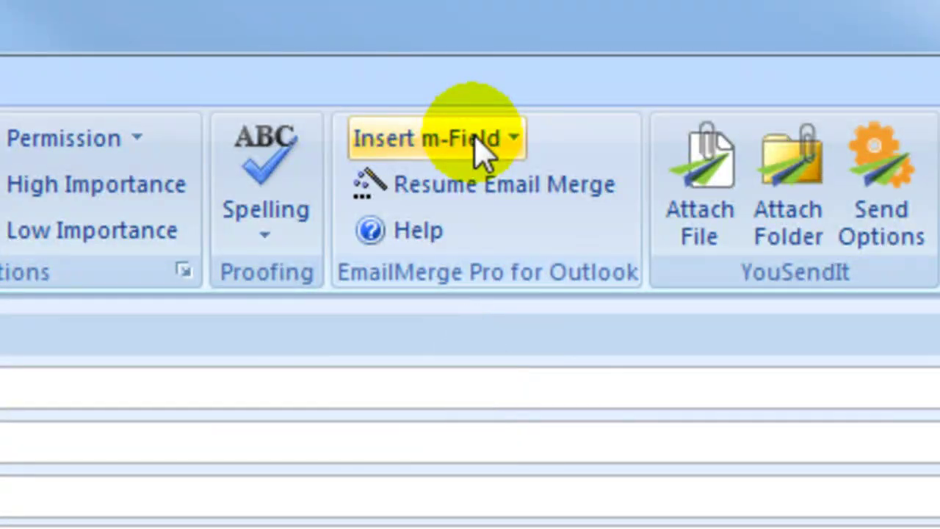
{"action": "left_click", "coordinate": [488, 147]}
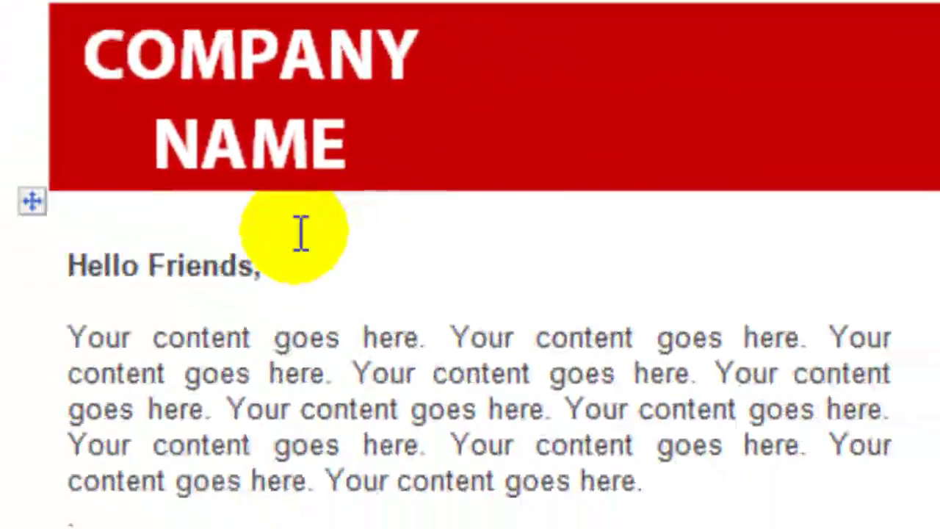
- Delete 'Friends' from the greeting and insert the FirstName merge field instead
{"action": "left_click_drag", "start_coordinate": [240, 259], "coordinate": [137, 262]}
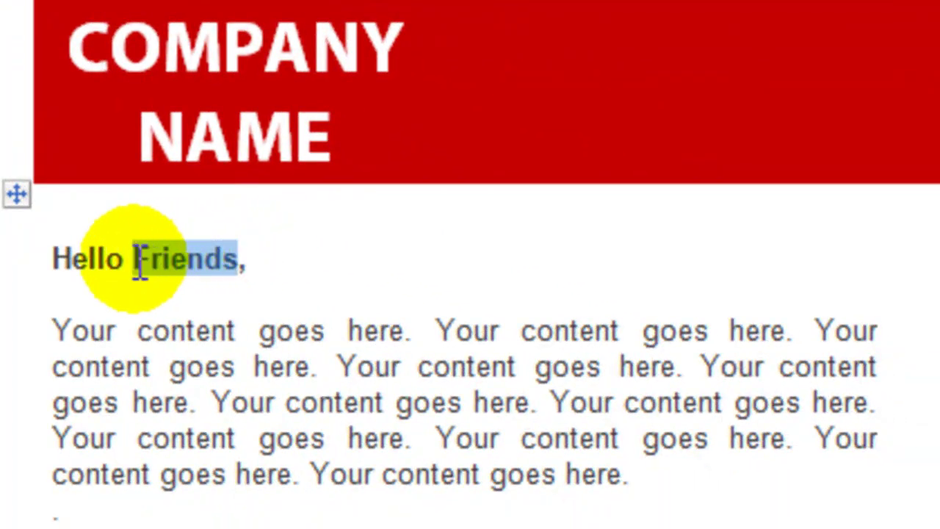
{"action": "key", "text": "Delete"}
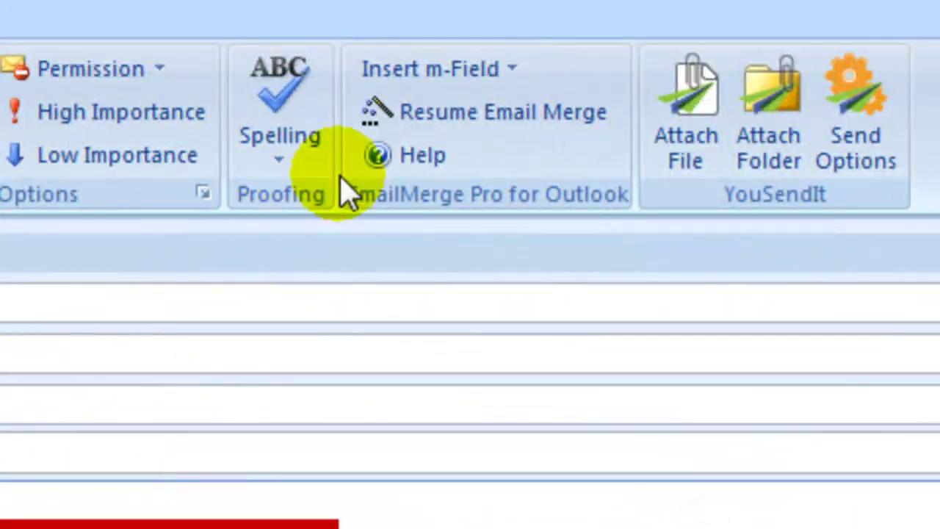
{"action": "left_click", "coordinate": [511, 70]}
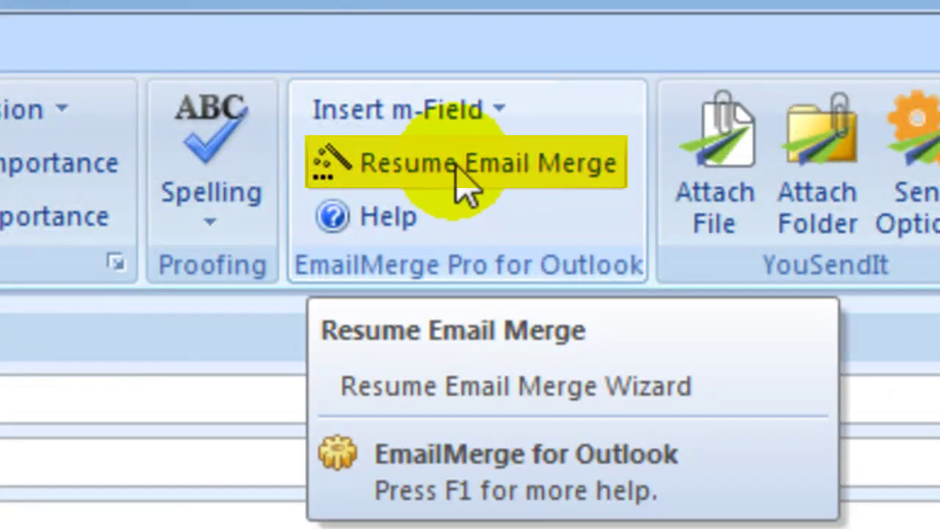
- Preview all seven merged newsletters at full size, stepping from Jane through Dave
{"action": "left_click", "coordinate": [457, 168]}
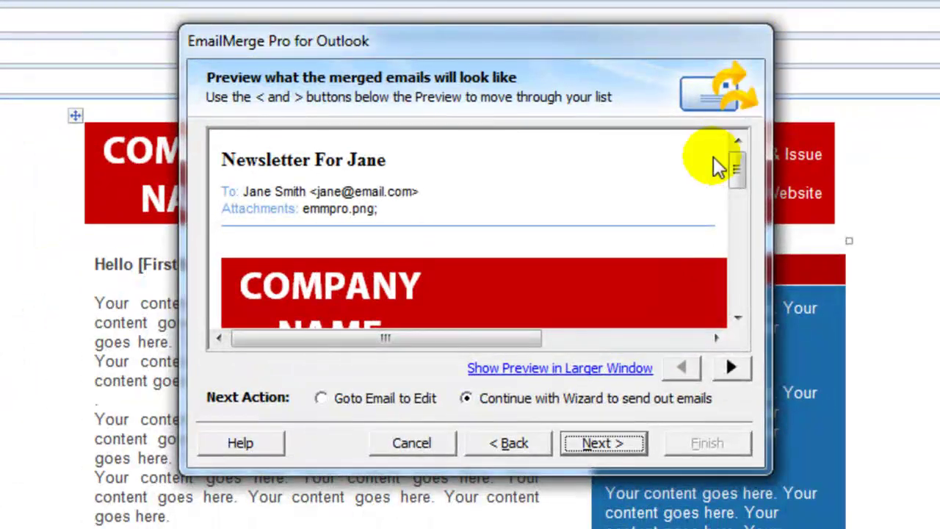
{"action": "left_click", "coordinate": [610, 368]}
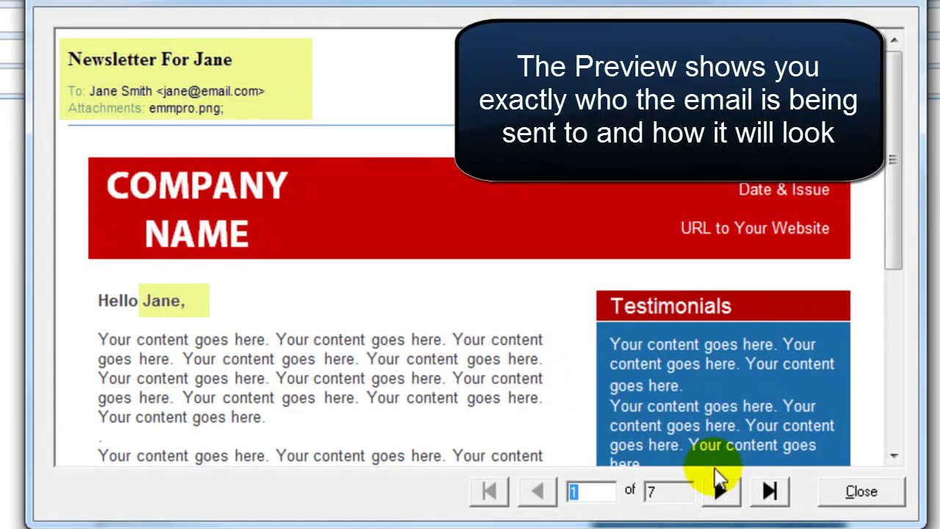
{"action": "left_click", "coordinate": [722, 492]}
{"action": "left_click", "coordinate": [722, 492]}
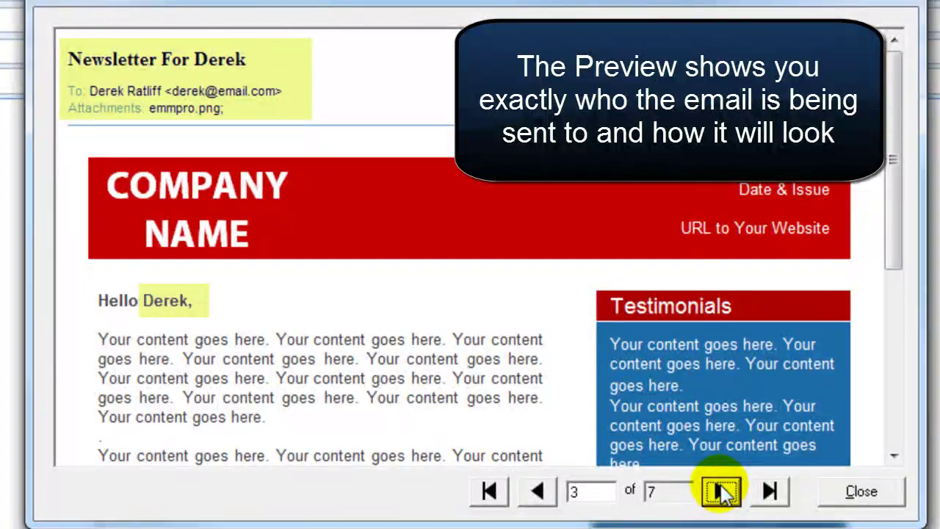
{"action": "left_click", "coordinate": [722, 492]}
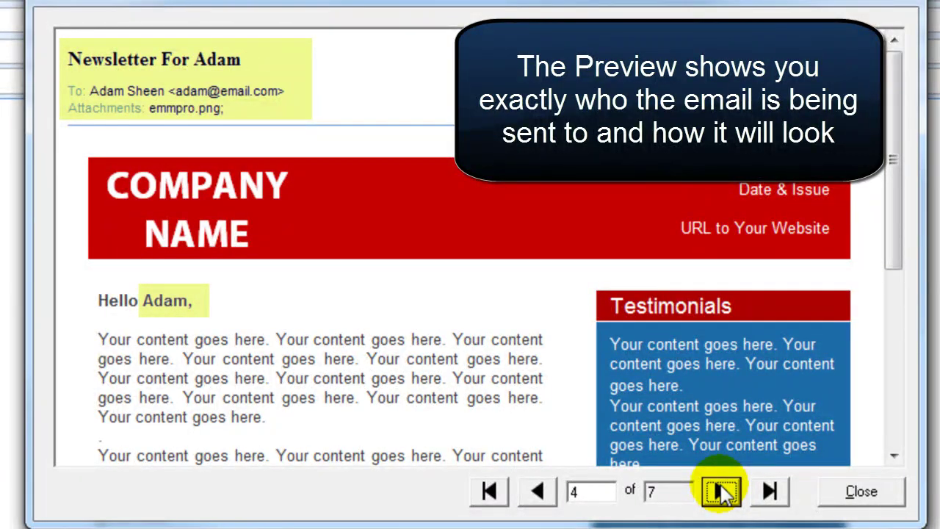
{"action": "left_click", "coordinate": [722, 492]}
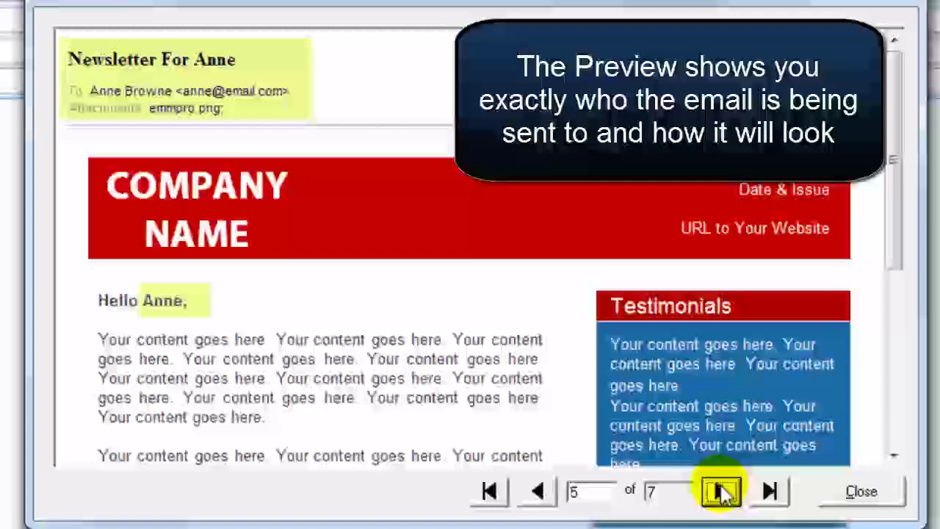
{"action": "left_click", "coordinate": [722, 493]}
{"action": "left_click", "coordinate": [723, 492]}
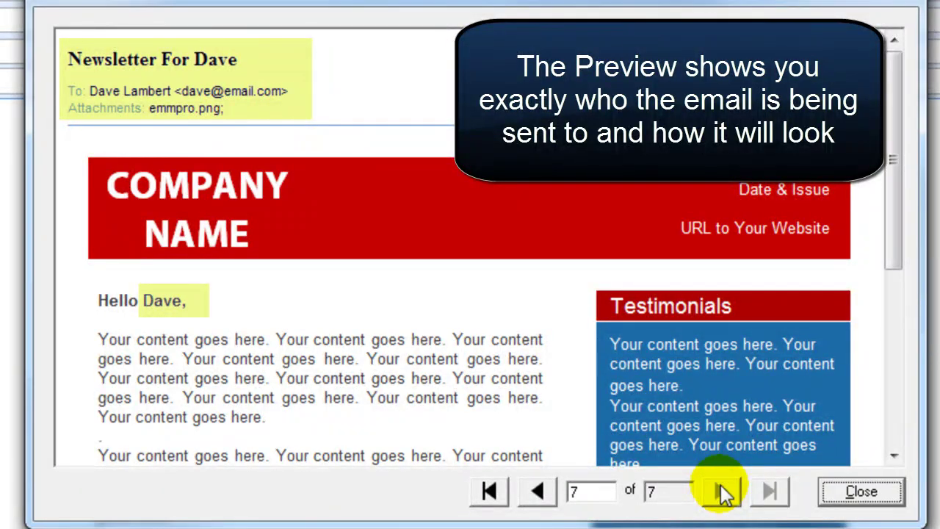
{"action": "left_click", "coordinate": [851, 493]}
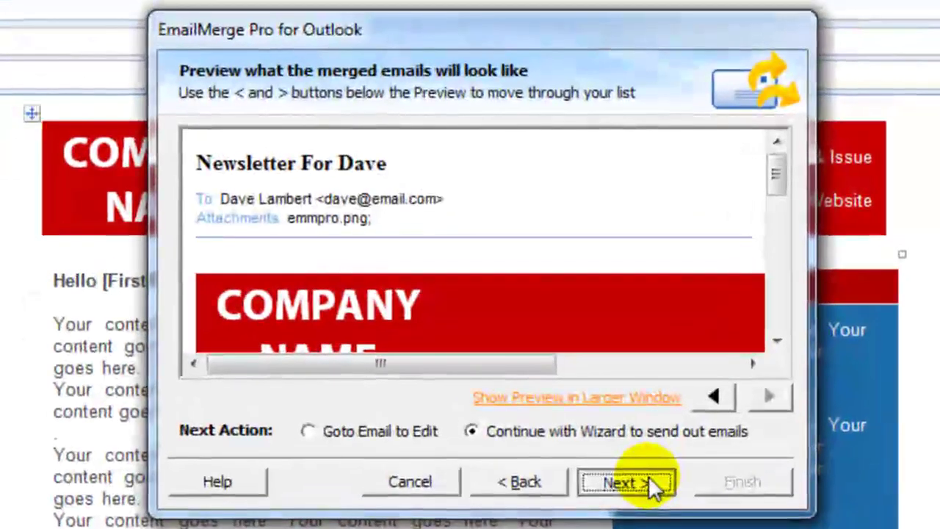
- Schedule the send for later, on 18-Aug-2010 at 3:23:02 PM
{"action": "left_click", "coordinate": [649, 476]}
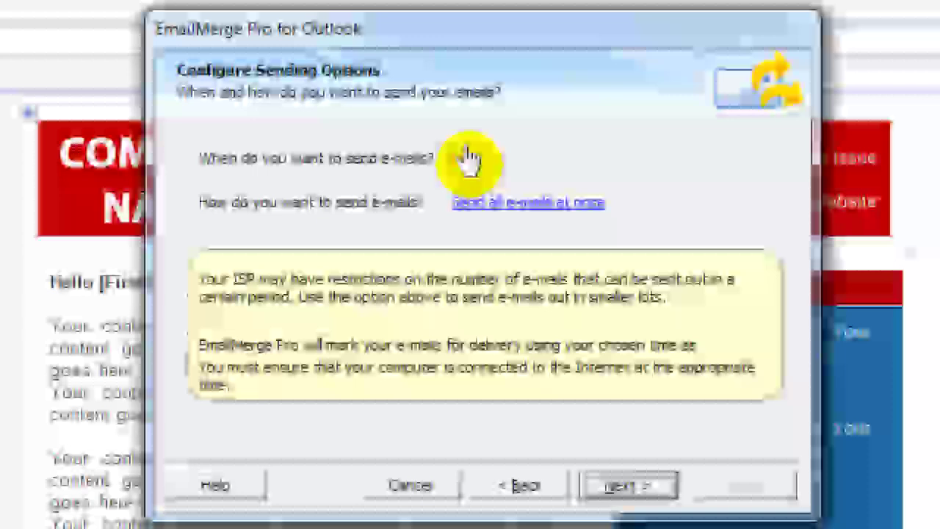
{"action": "left_click", "coordinate": [470, 165]}
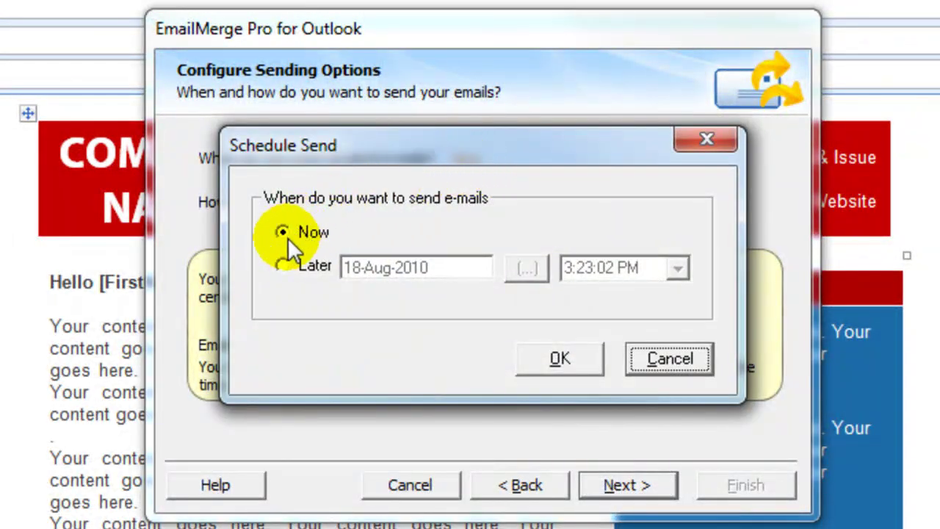
{"action": "left_click", "coordinate": [282, 265]}
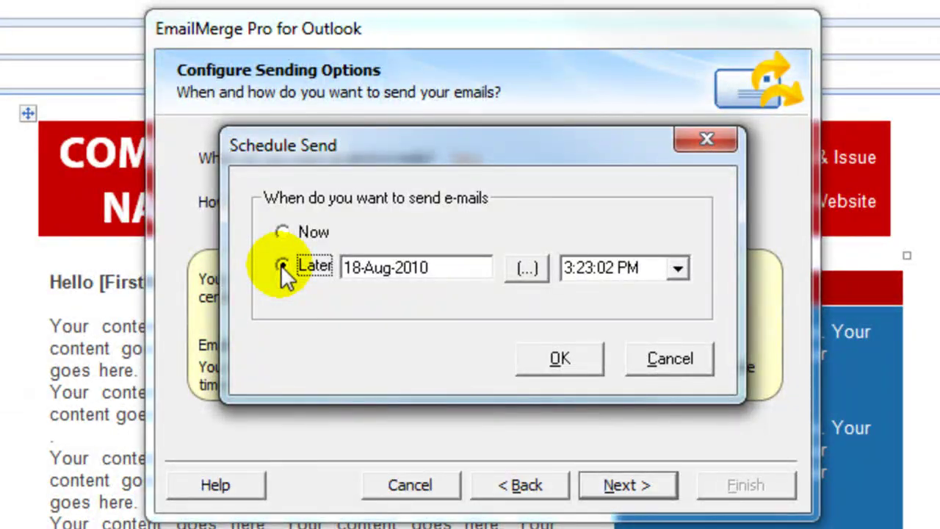
{"action": "left_click", "coordinate": [558, 357]}
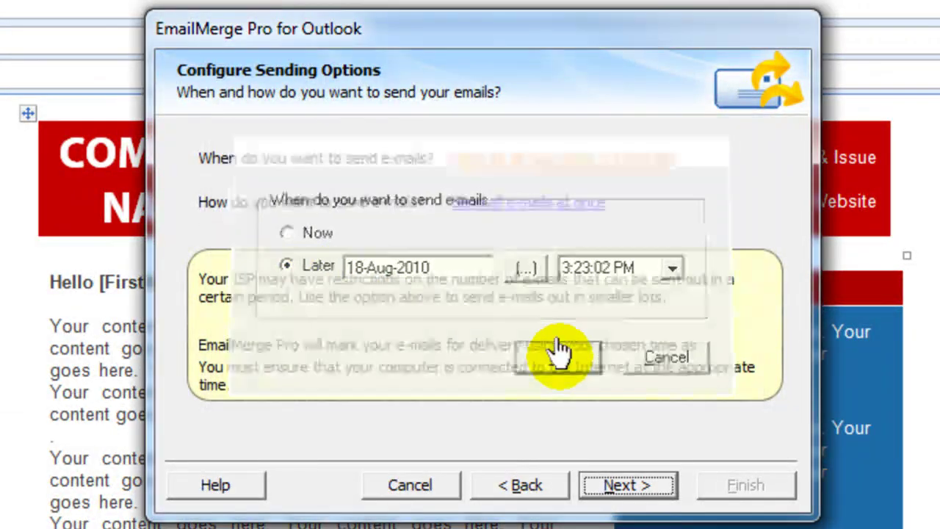
- Set the sending rule to 2 emails every 5 minutes
{"action": "left_click", "coordinate": [548, 203]}
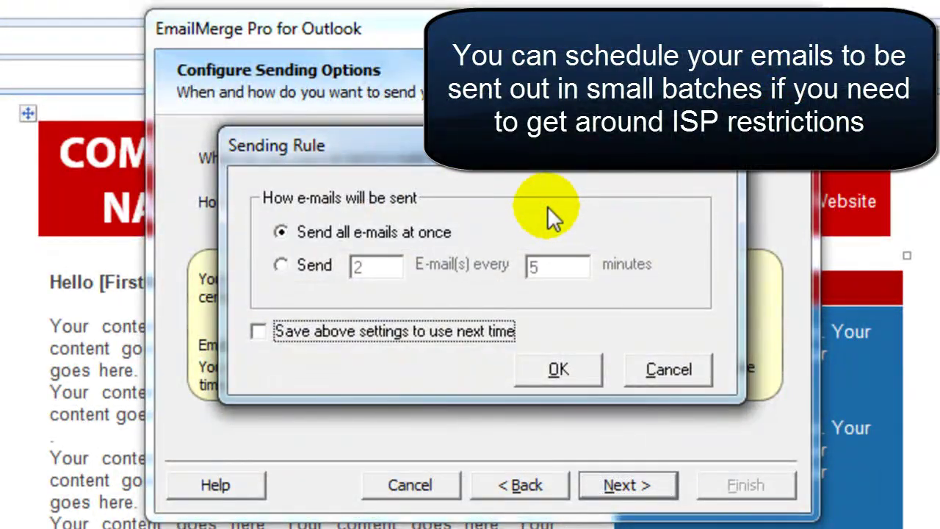
{"action": "left_click", "coordinate": [281, 266]}
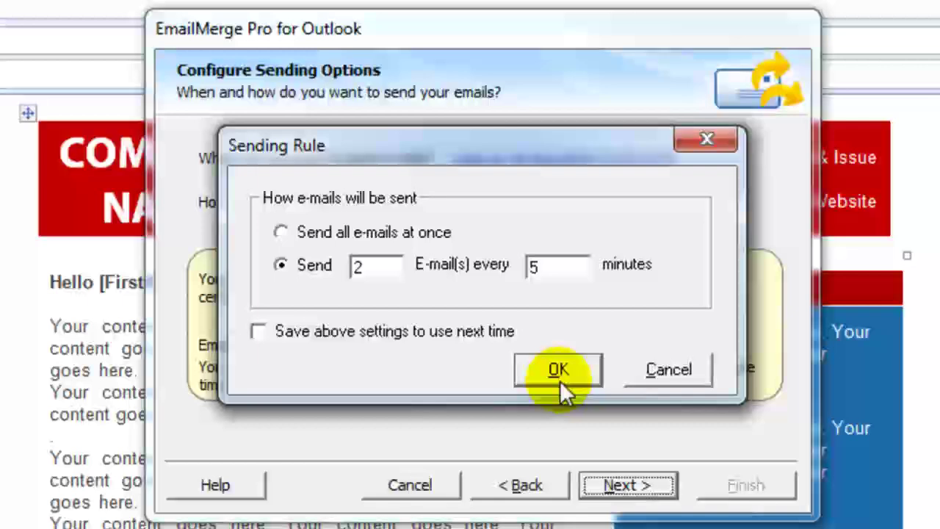
{"action": "left_click", "coordinate": [560, 381]}
- Pick the sending account and set merged emails to save in Drafts, not send
{"action": "left_click", "coordinate": [630, 478]}
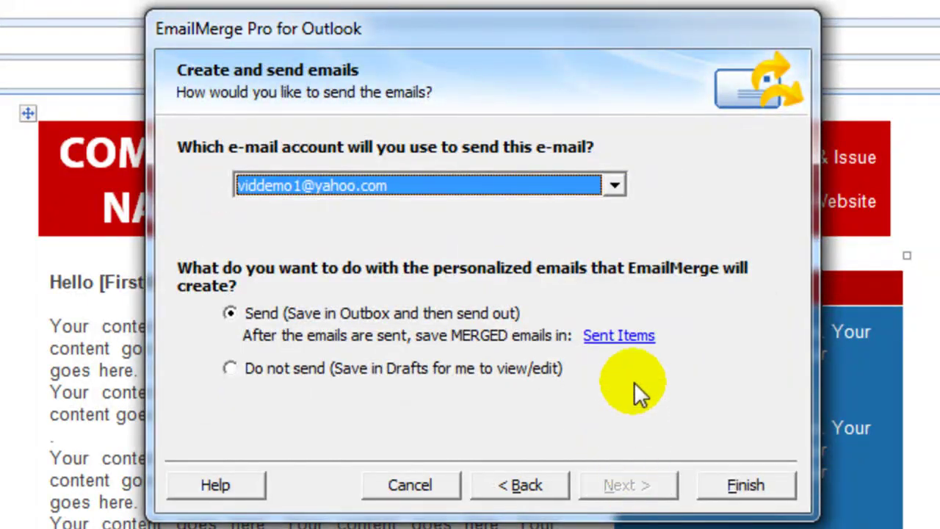
{"action": "left_click", "coordinate": [616, 185]}
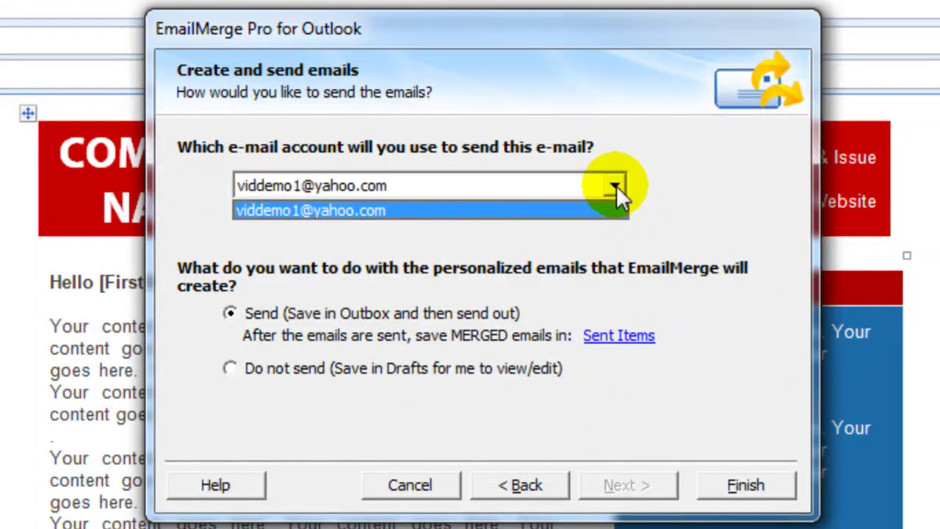
{"action": "left_click", "coordinate": [616, 186]}
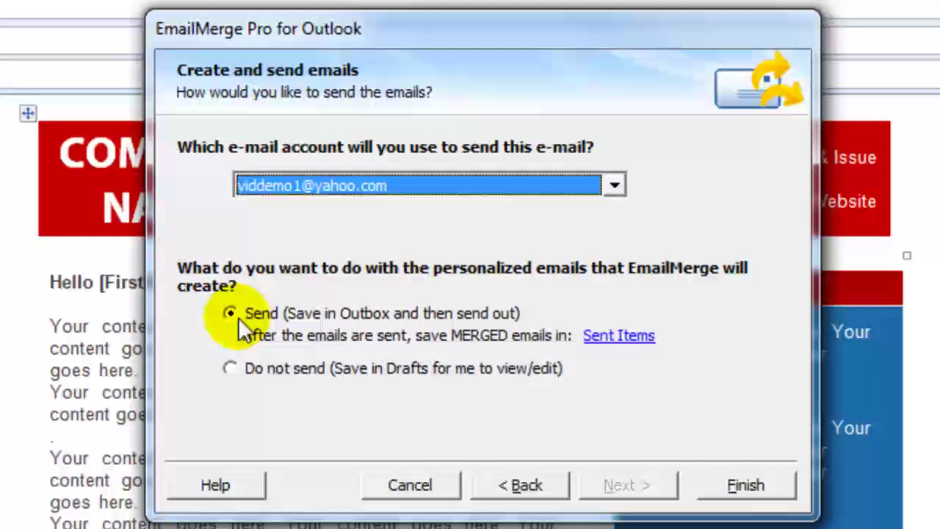
{"action": "left_click", "coordinate": [228, 370]}
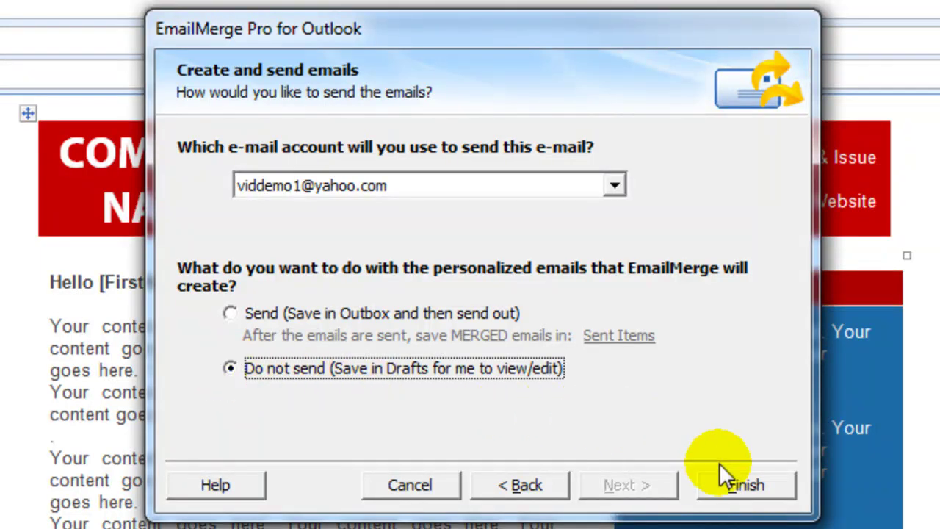
- Run the merge and leave the template email open when it completes
{"action": "left_click", "coordinate": [752, 492]}
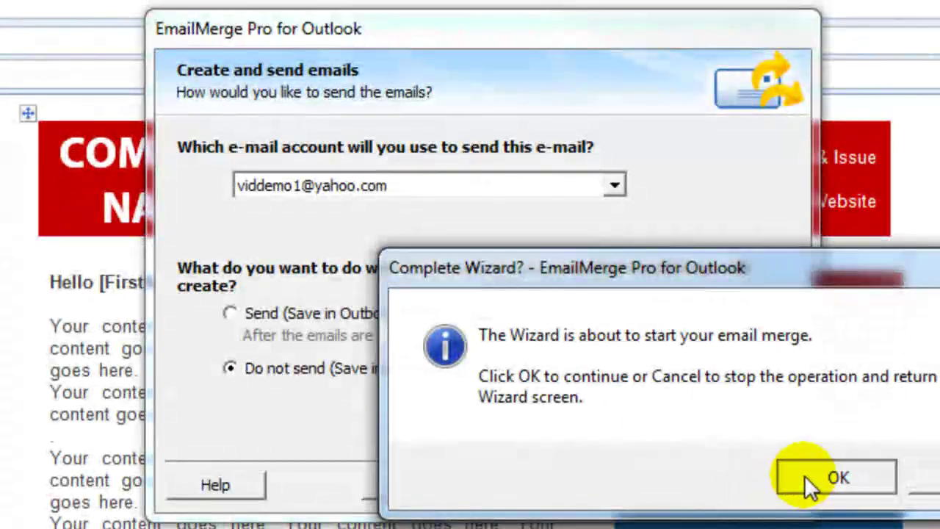
{"action": "left_click", "coordinate": [806, 484]}
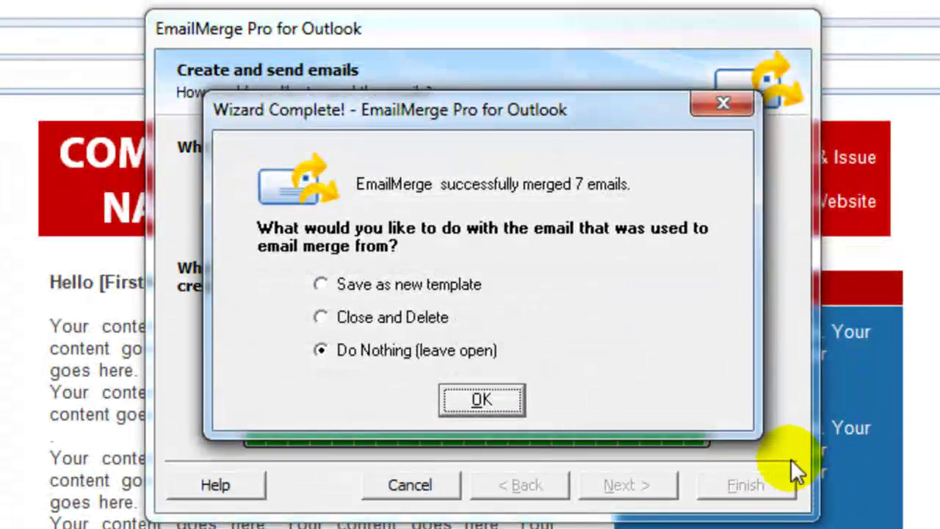
{"action": "left_click", "coordinate": [496, 393]}
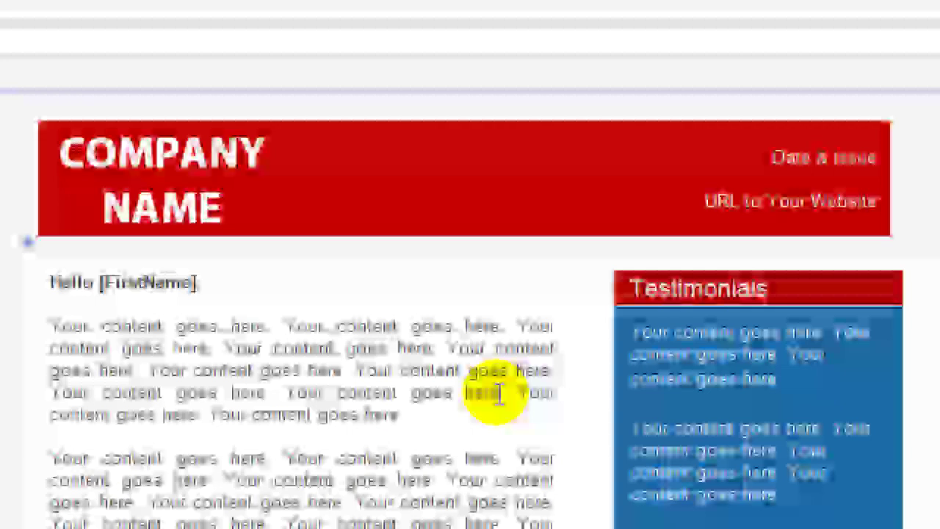